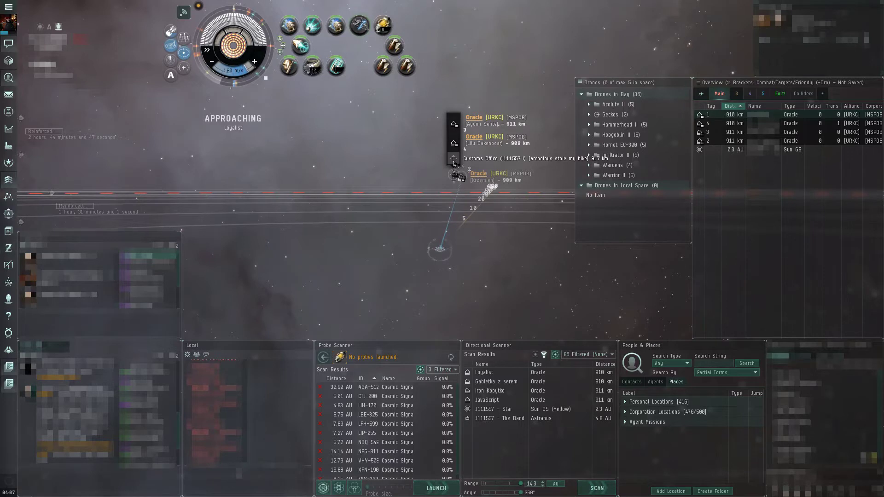
Bring up the customs office's action menu with its warp and access options.
right_click(454, 163)
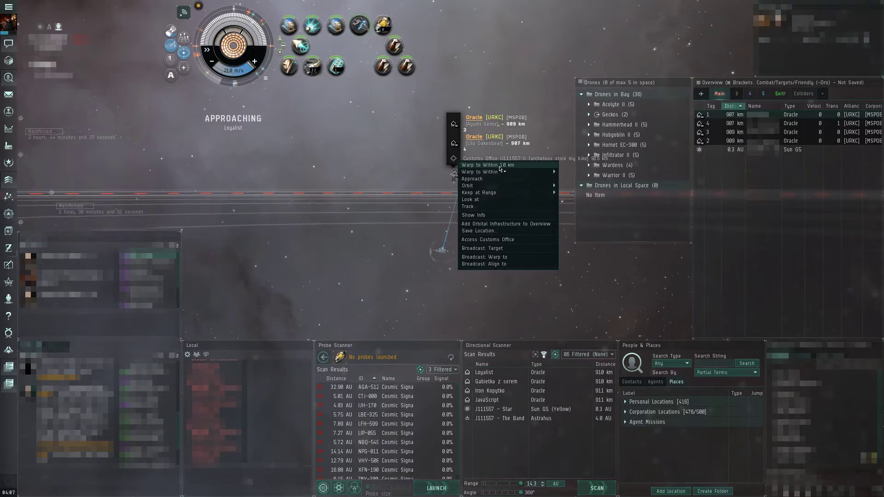
Warp to within 10 km of the customs office and begin locking an enemy Oracle.
click(499, 168)
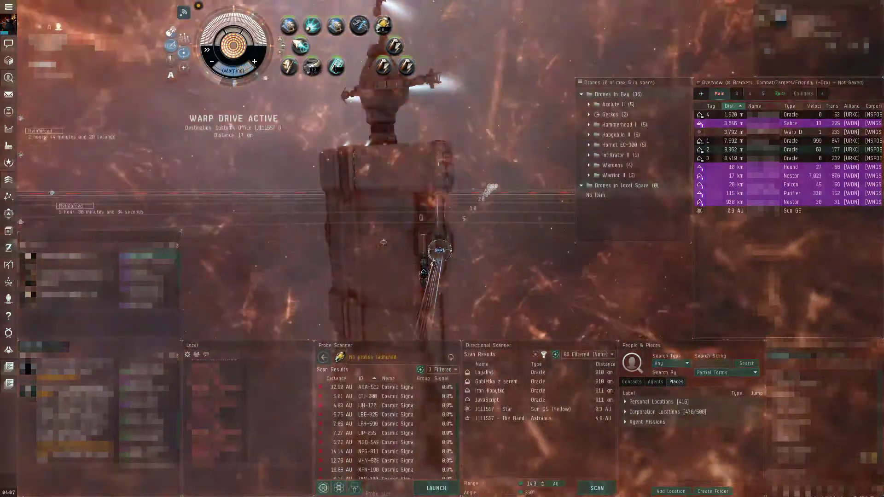
key(ctrl)
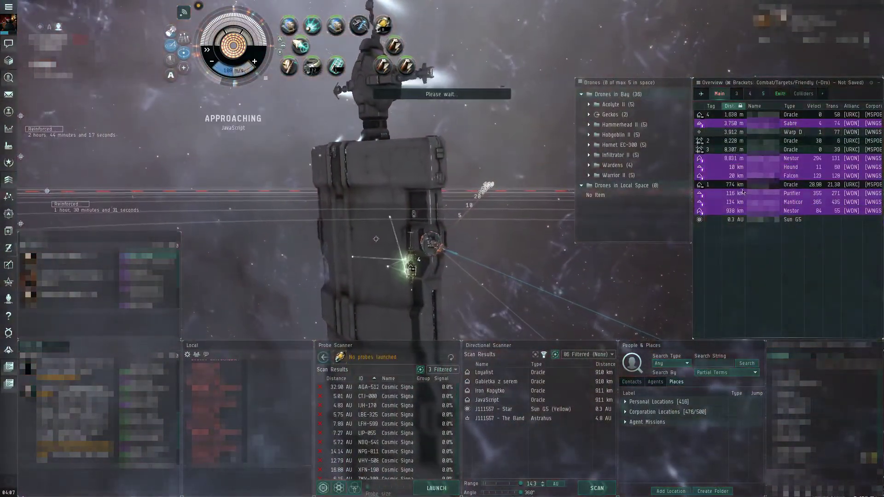
ctrl+click(742, 116)
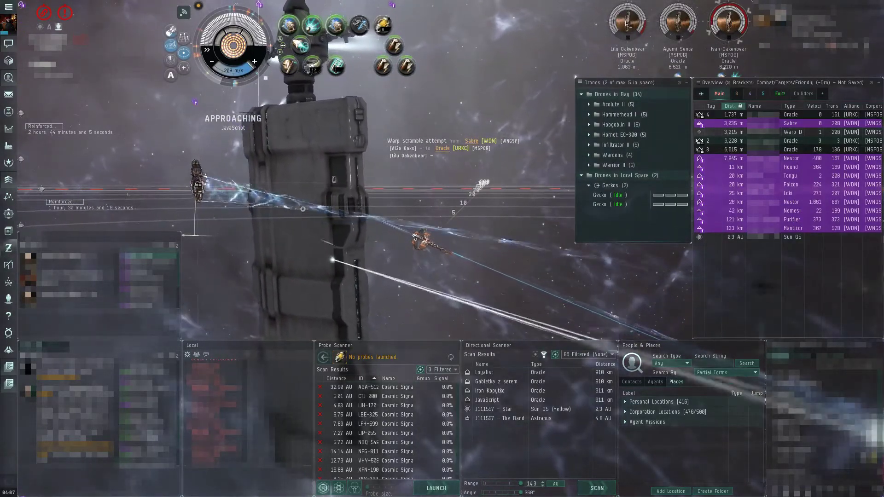
Send Gecko drones and weapons against the Oracles, destroying two and leaving their capsules.
key(f)
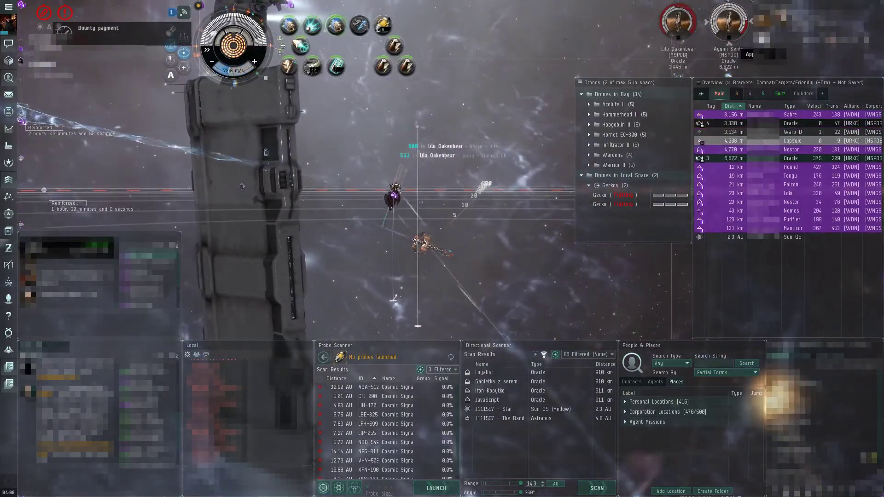
click(683, 25)
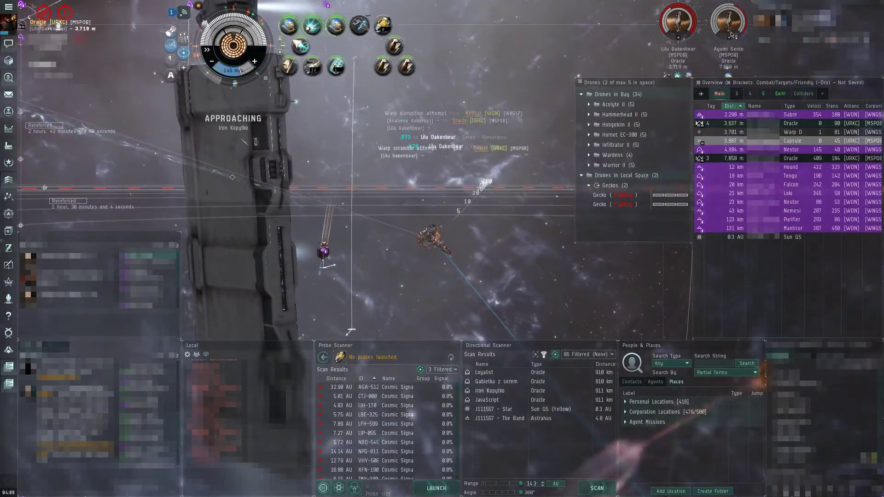
key(f)
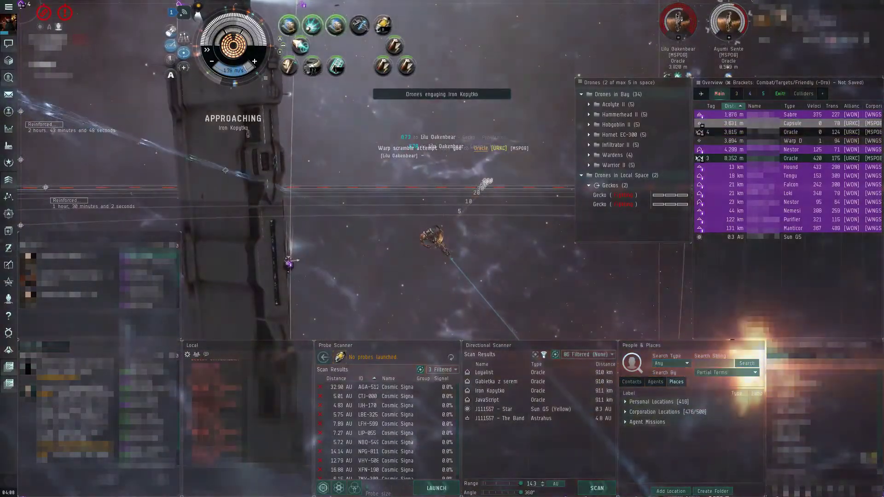
key(alt+F1)
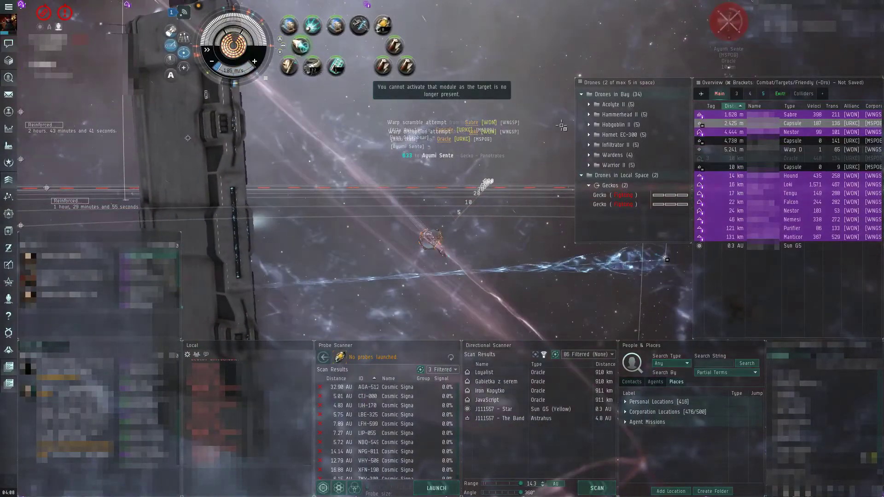
key(ctrl)
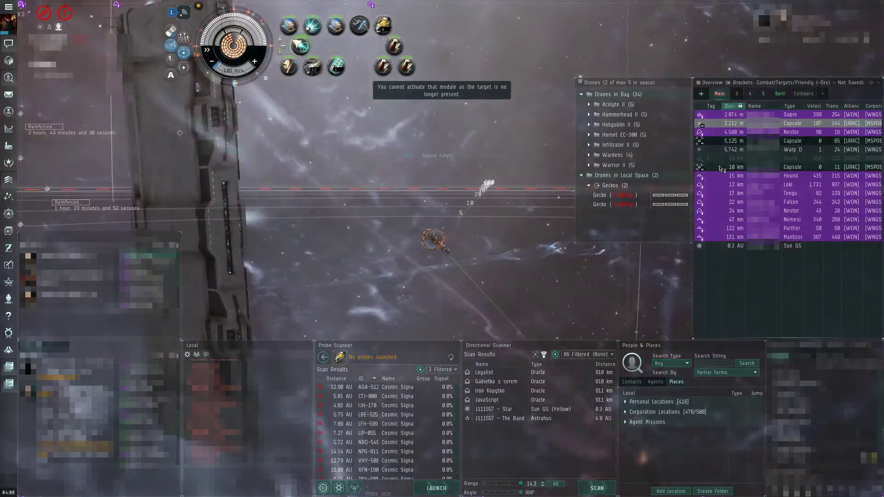
Swap the Geckos for Hobgoblin II drones and send them after each enemy capsule.
key(shift+r)
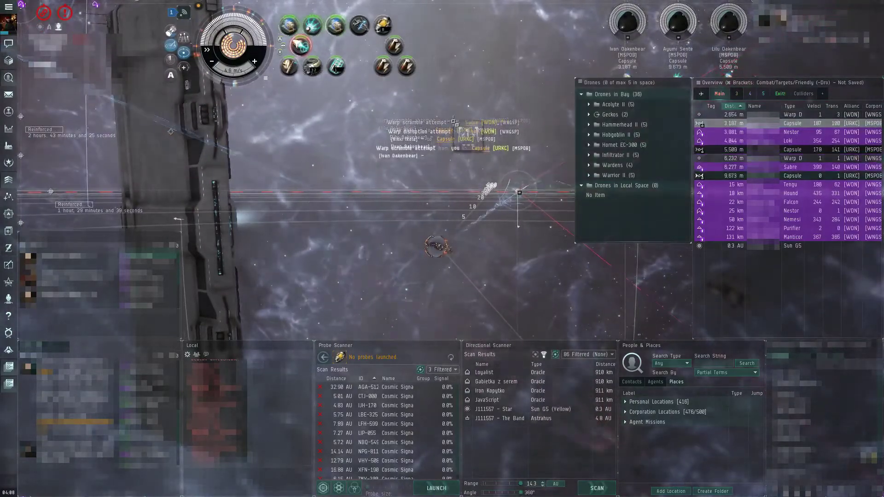
key(shift+f)
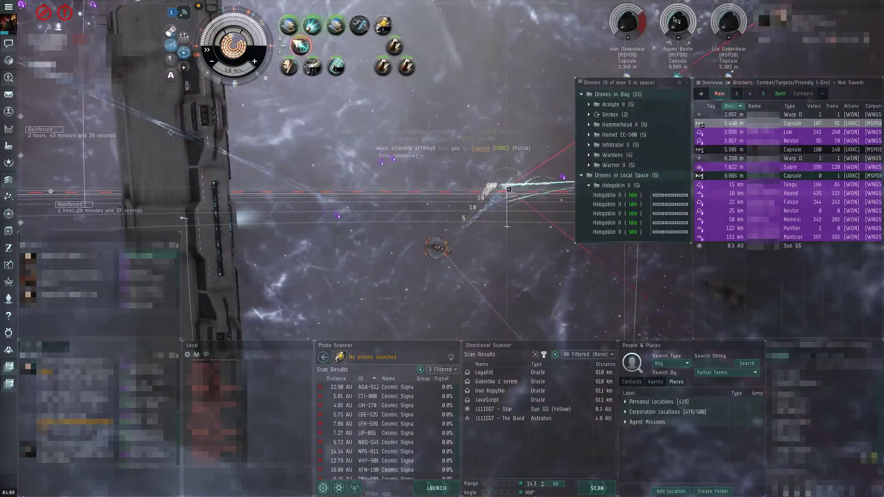
key(f)
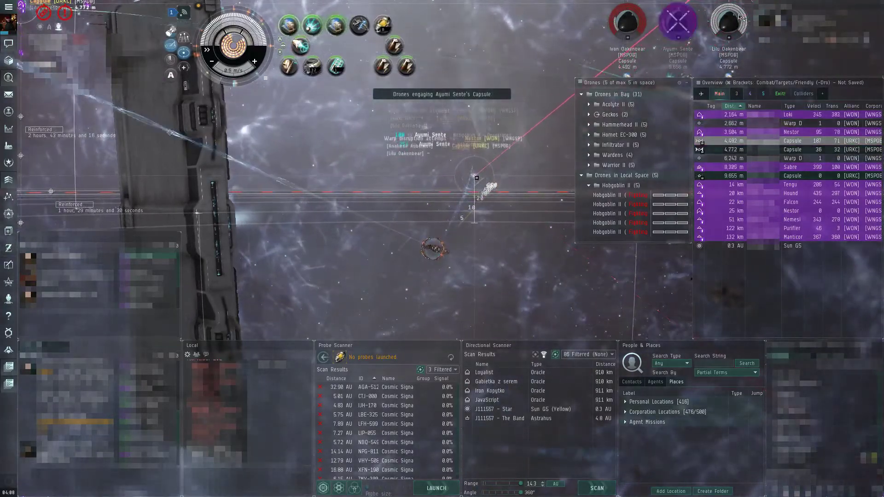
key(f)
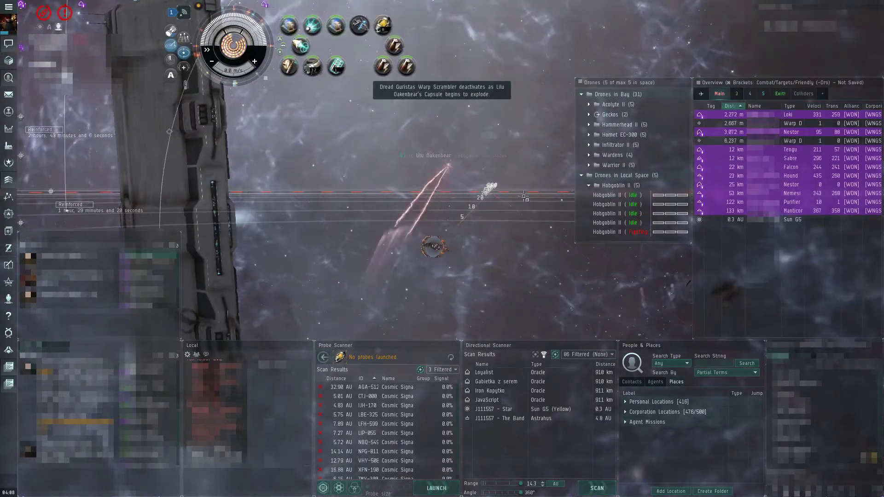
Loot all items from the Oracle wreck via the Salvage/Loot overview, then approach a frozen corpse.
click(750, 94)
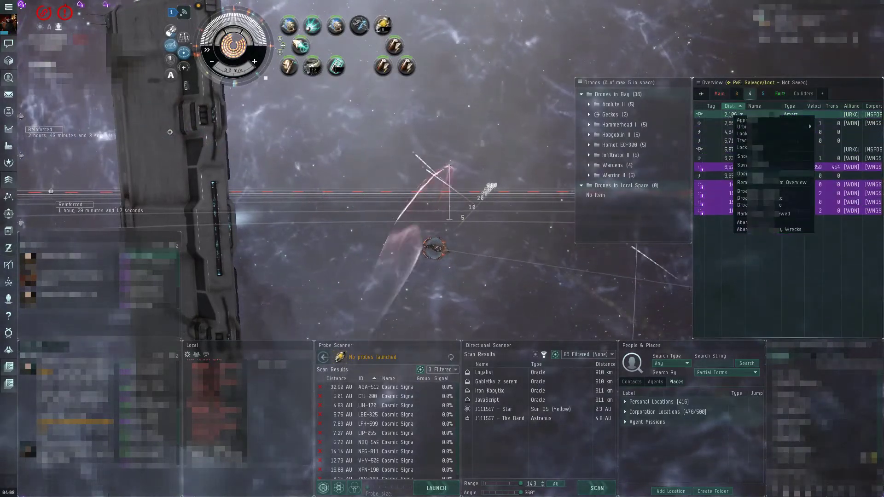
double_click(712, 177)
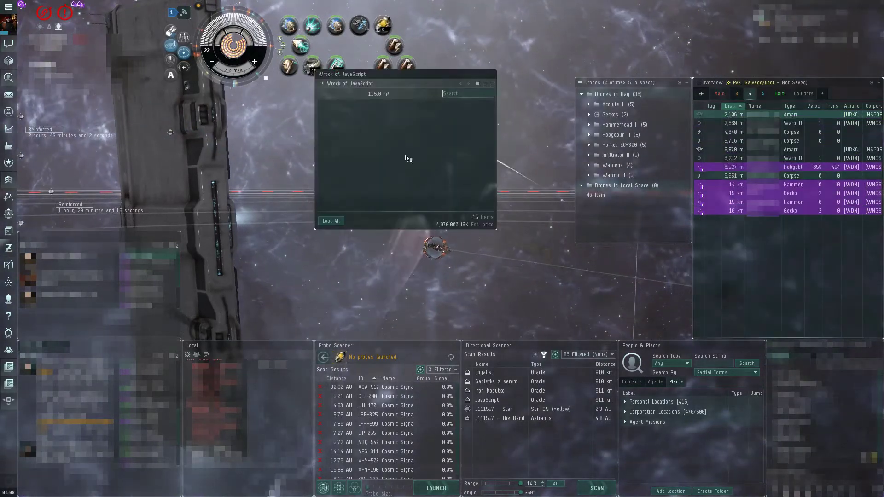
click(331, 221)
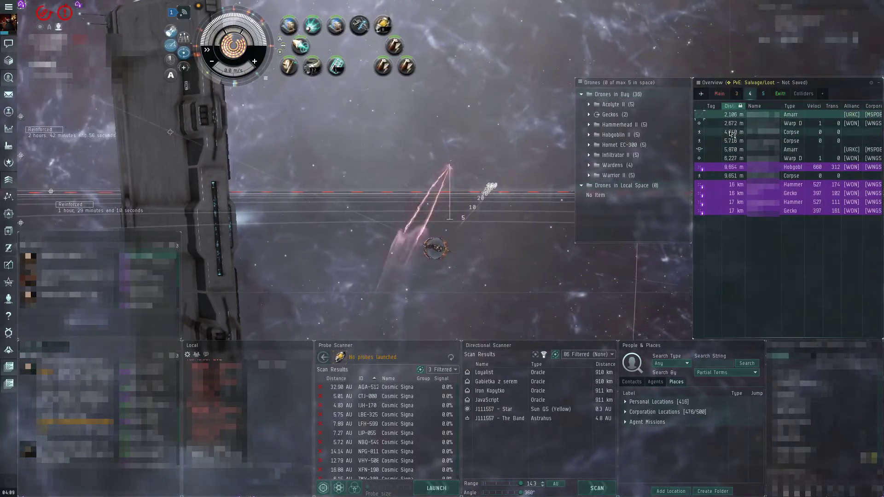
right_click(731, 133)
click(340, 69)
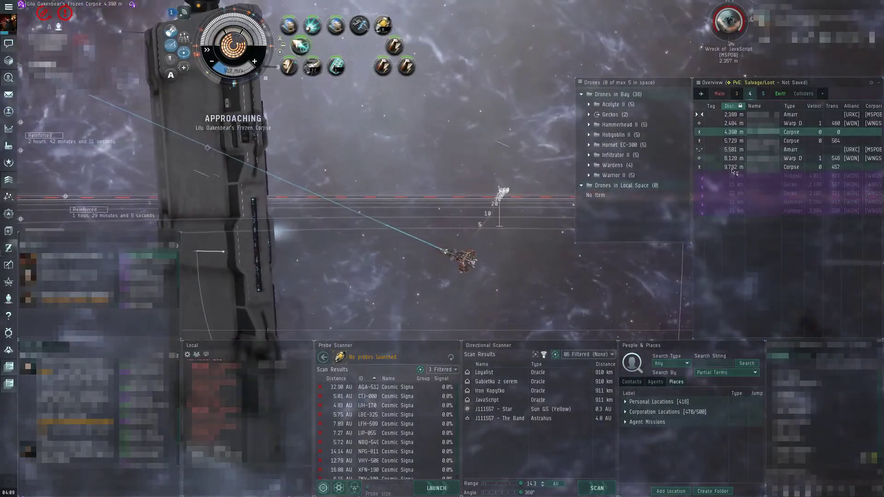
Approach another frozen corpse, send drones at the Oracle wreck, then recall them.
right_click(729, 145)
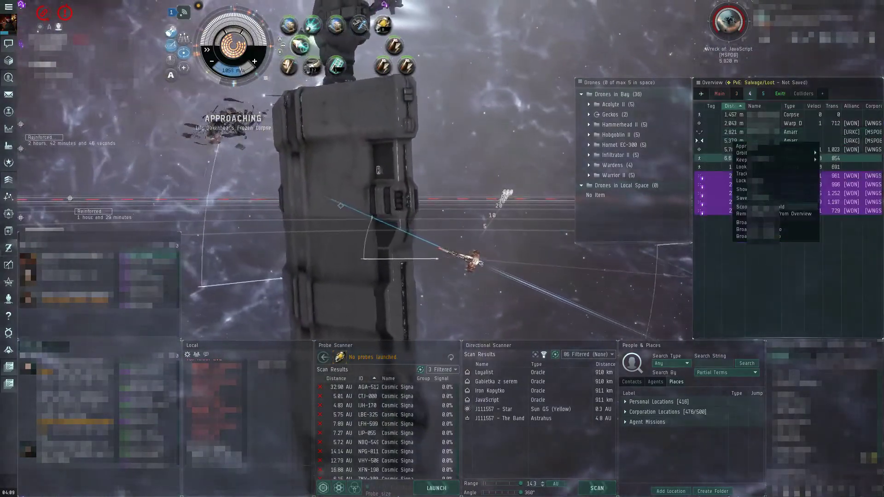
click(739, 159)
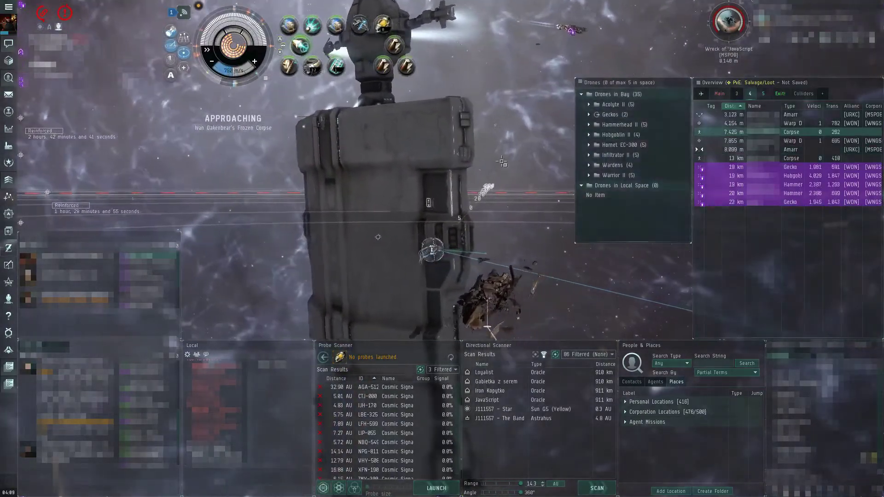
key(f)
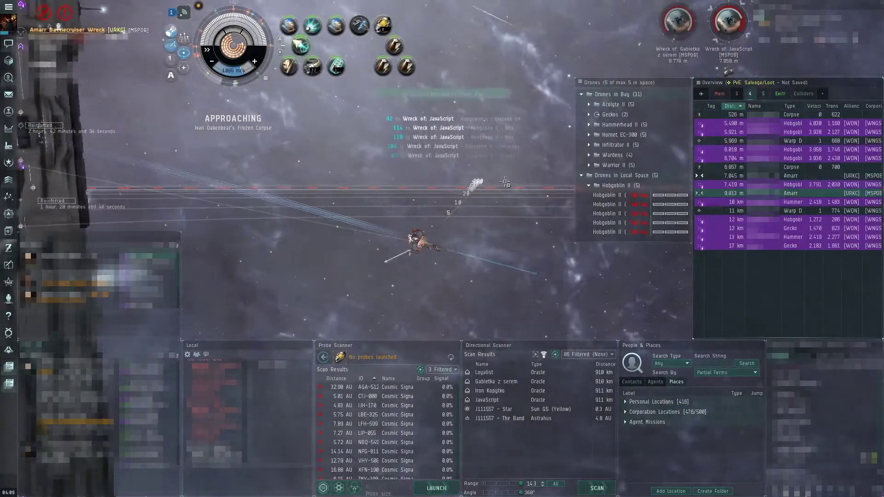
key(shift+r)
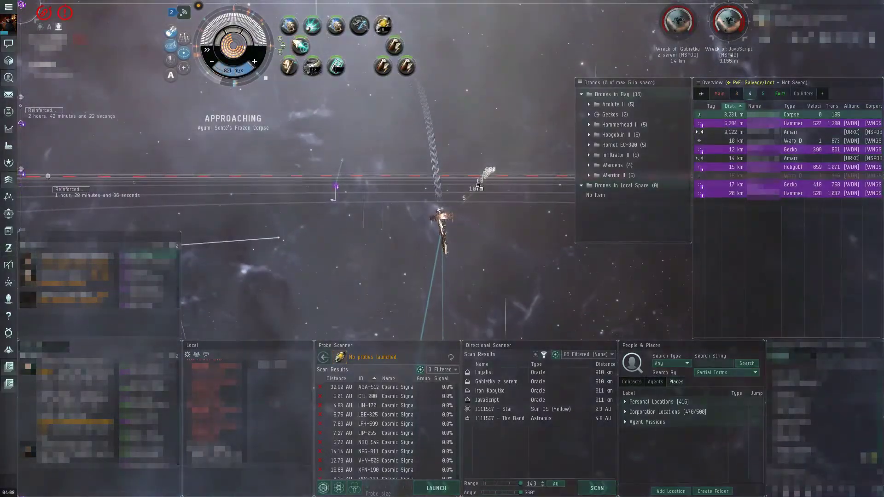
Rotate the view around the ship and refresh the directional scan for nearby ships.
drag(475, 220, 478, 186)
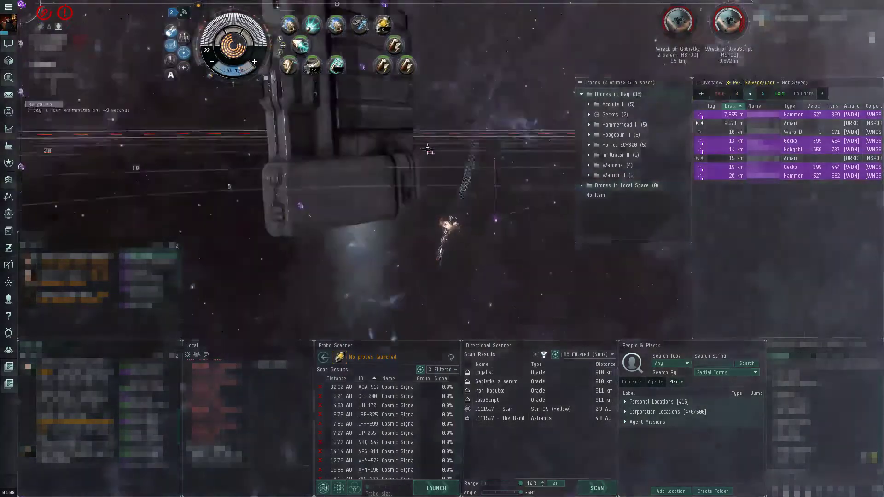
drag(506, 155, 462, 178)
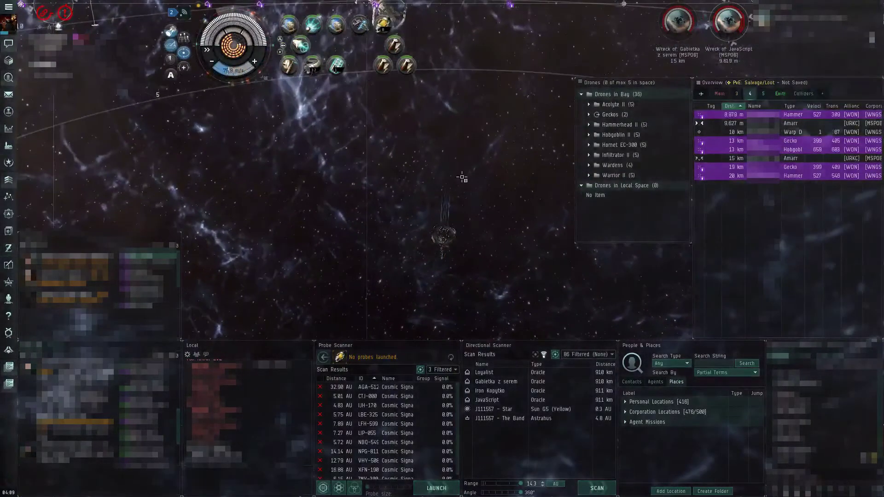
key(v)
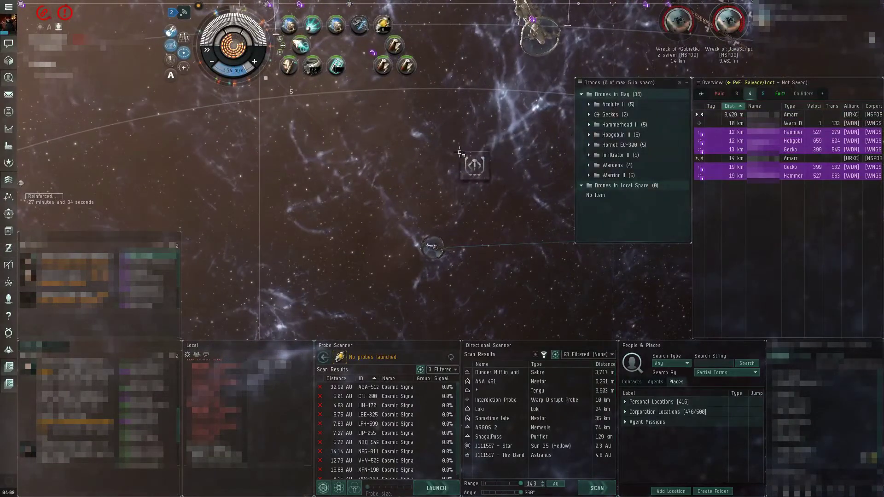
click(720, 95)
Order the drones onto each Oracle wreck in turn from the Main overview.
key(f)
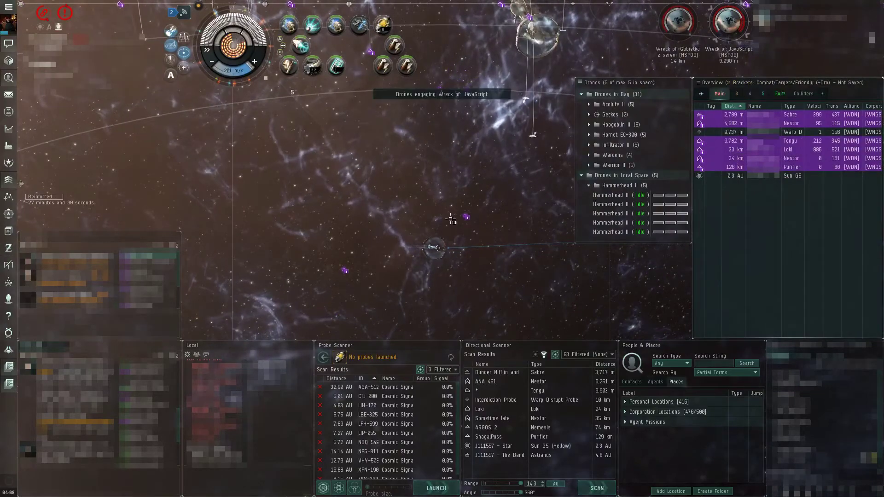
drag(513, 227, 477, 207)
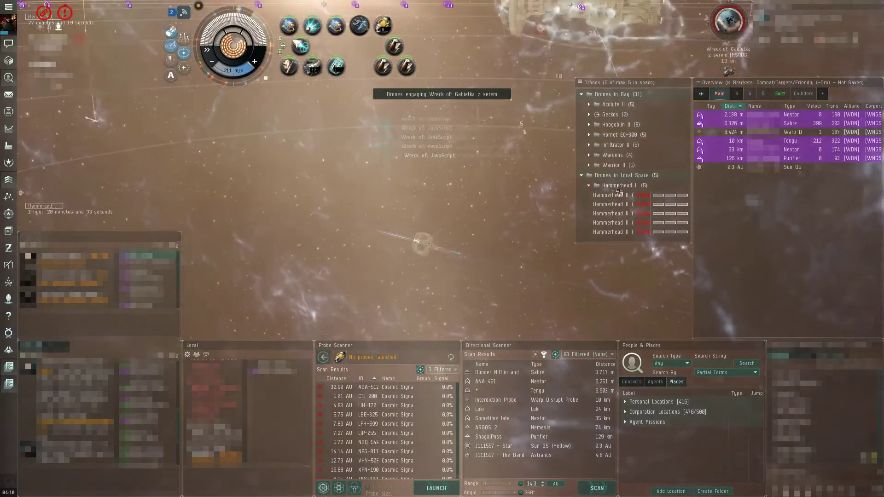
click(751, 94)
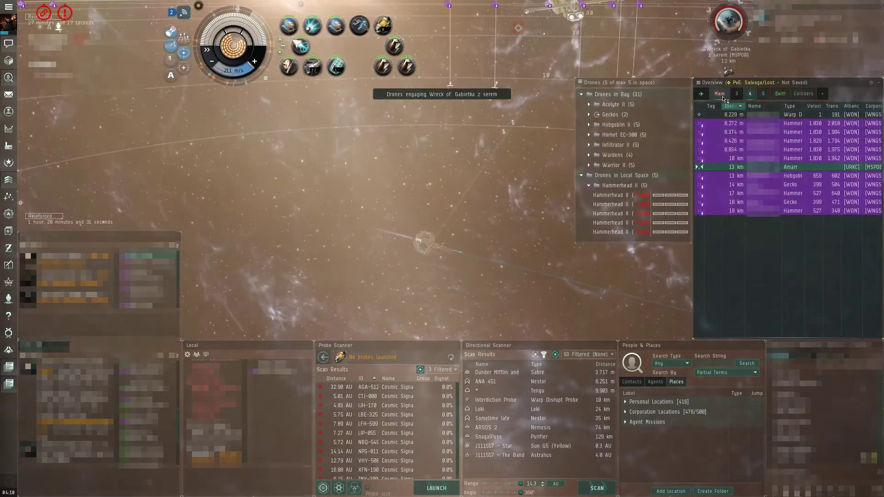
click(721, 97)
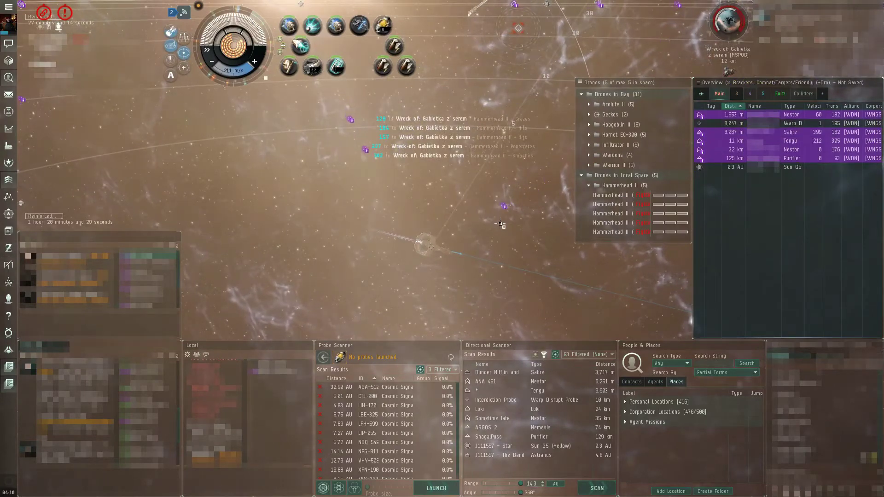
key(F1)
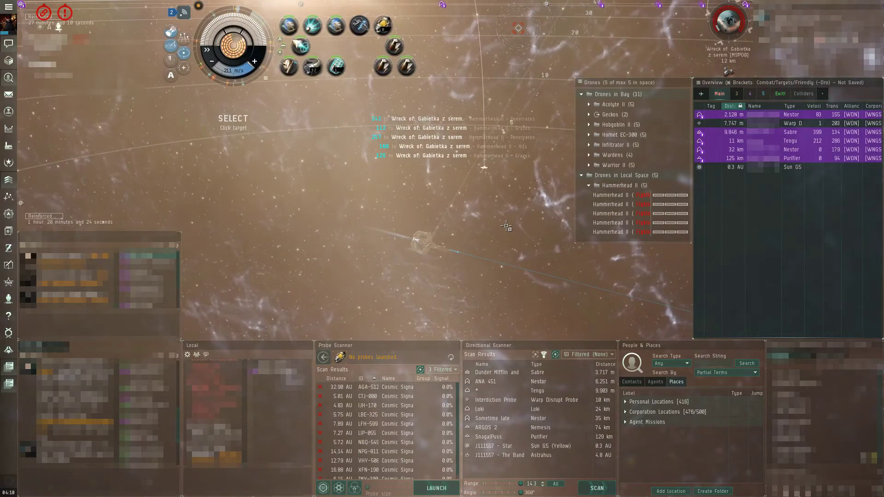
Recall the five Hammerhead drones back to the drone bay.
key(shift+r)
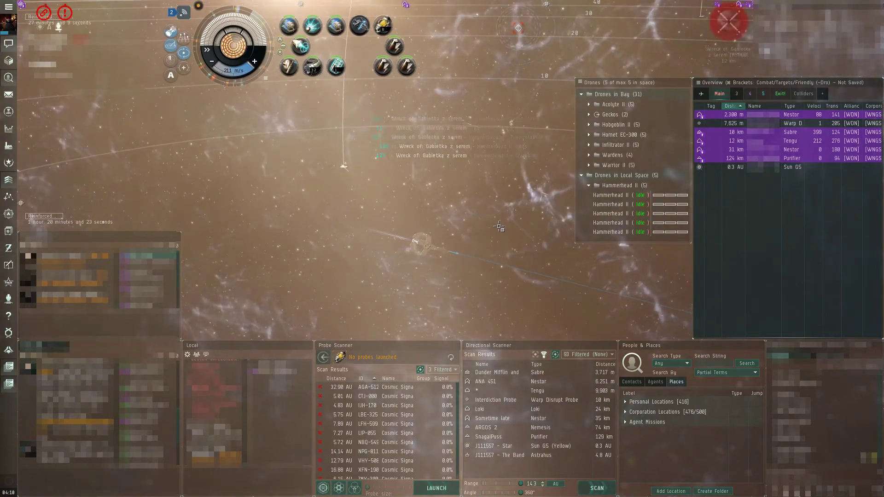
drag(508, 226, 474, 210)
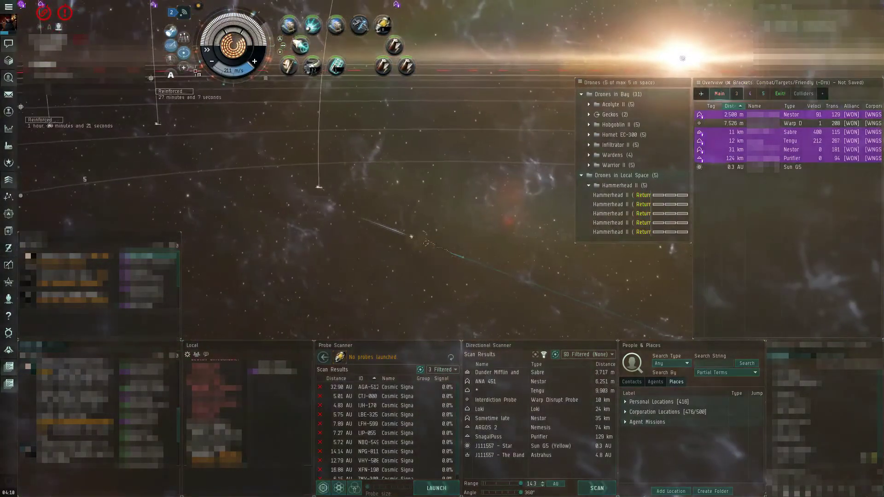
double_click(331, 124)
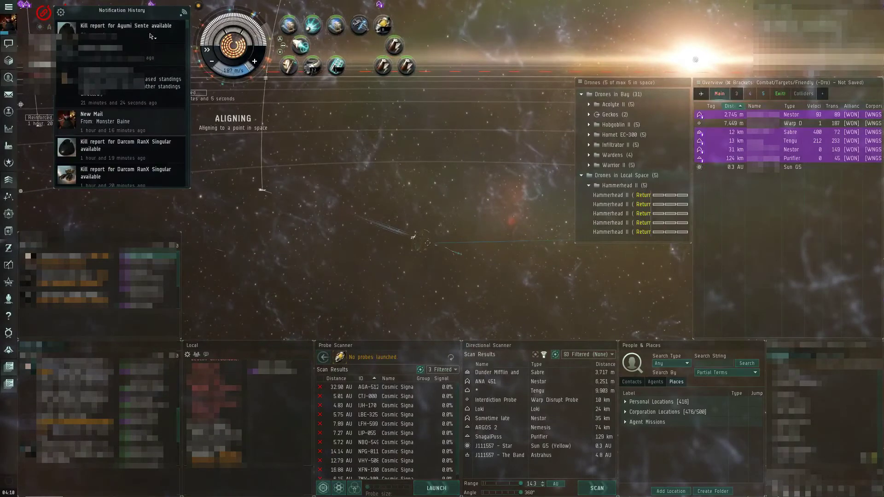
Review and close the kill reports for a destroyed pod and the destroyed Oracle.
click(94, 32)
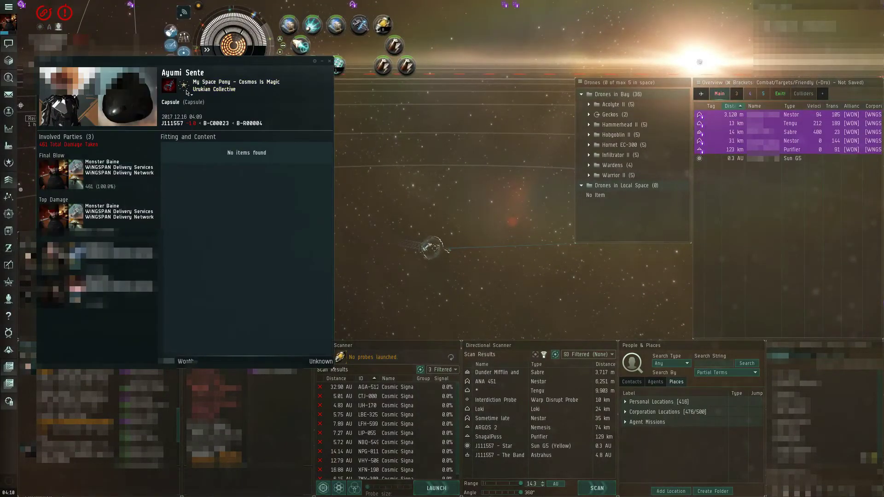
drag(151, 59, 262, 68)
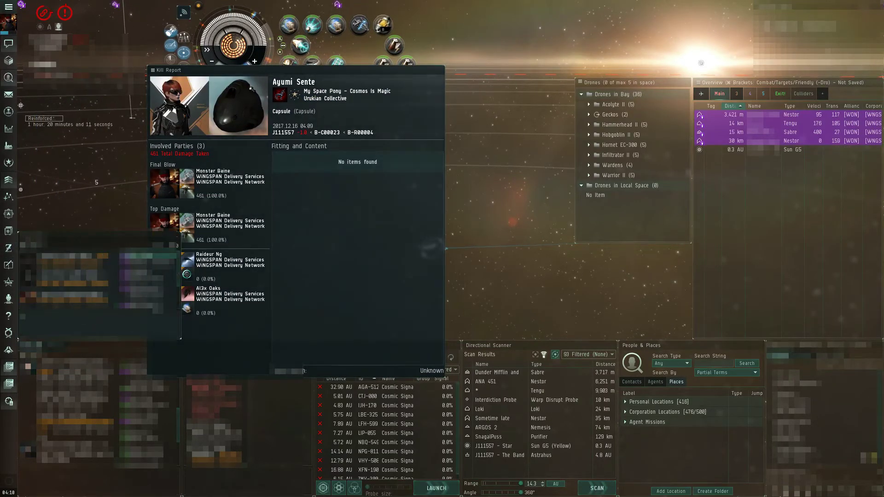
click(441, 71)
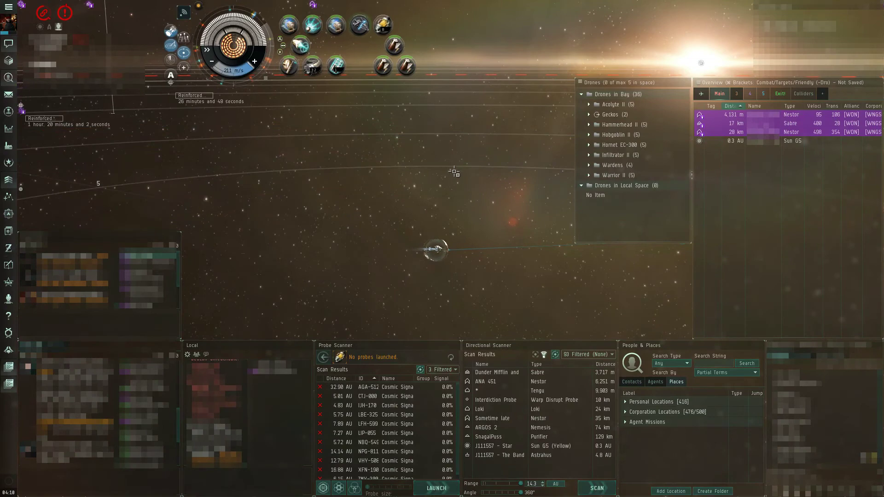
scroll(476, 181, up, 5)
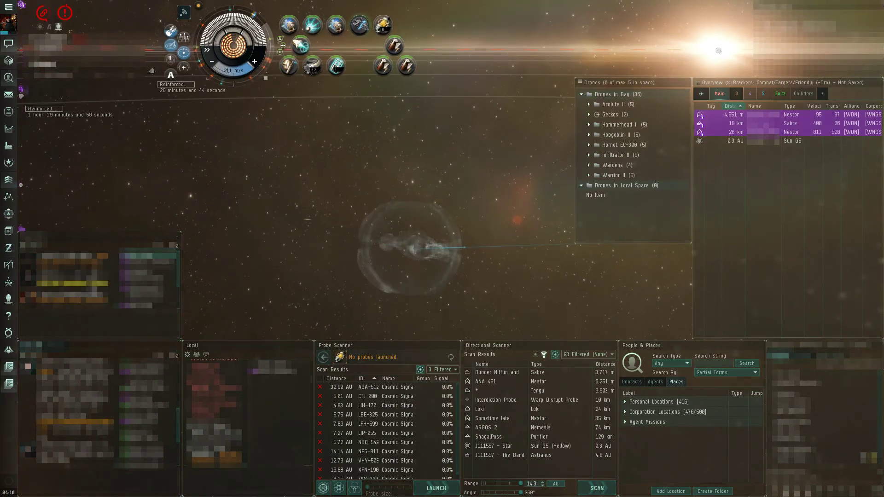
click(126, 297)
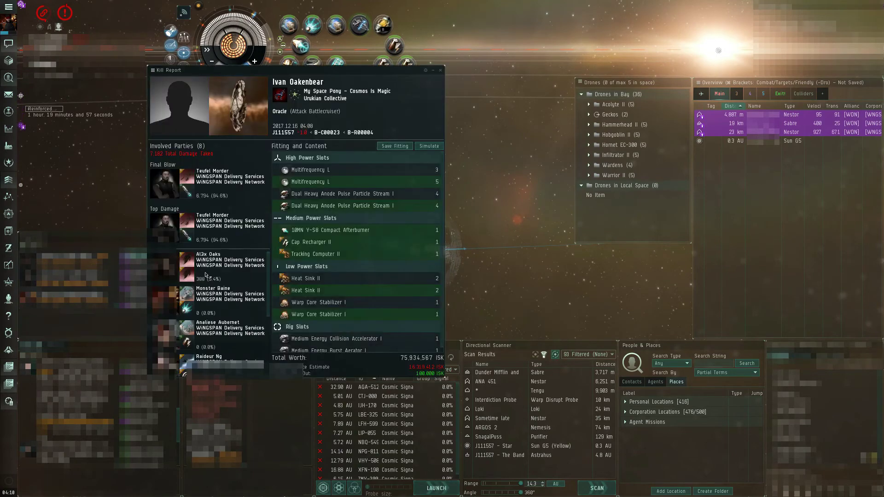
click(442, 72)
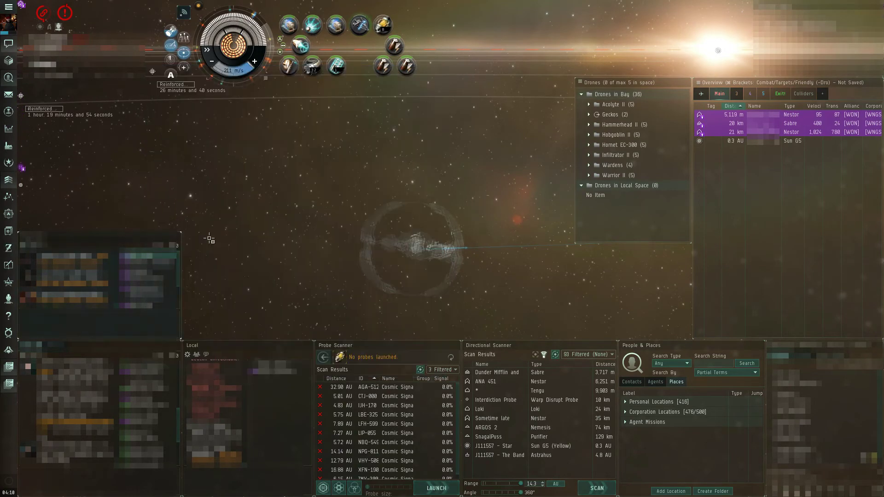
Review and close the kill reports for the Oracle pilot's pod and the other pod.
click(71, 256)
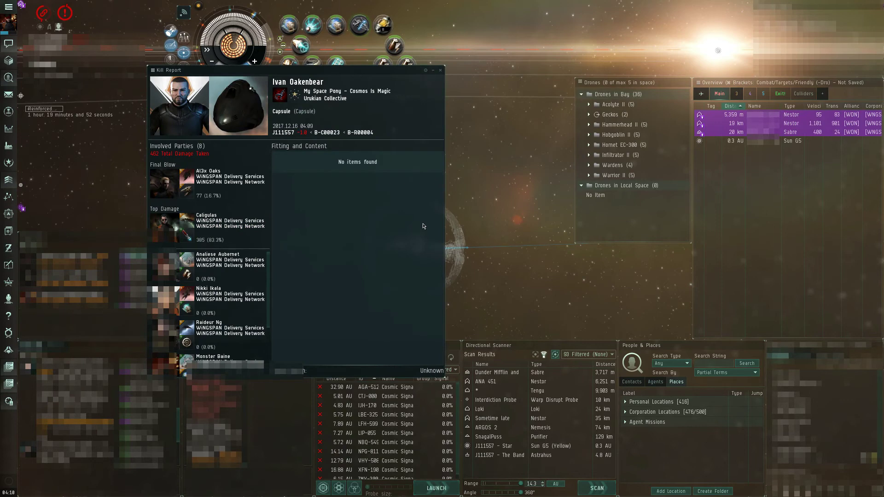
click(441, 71)
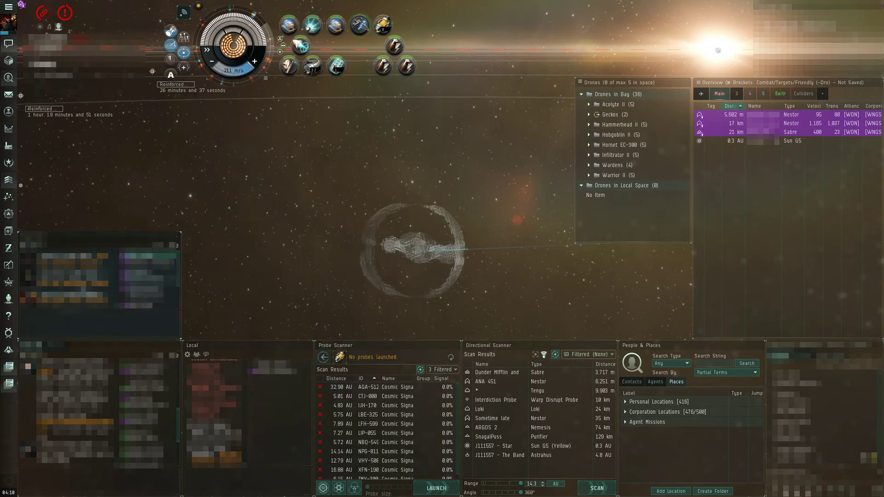
click(88, 305)
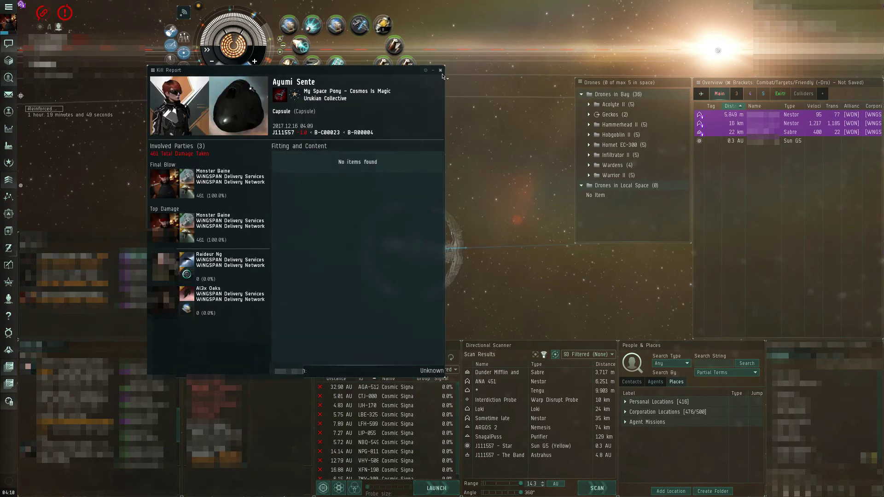
click(441, 71)
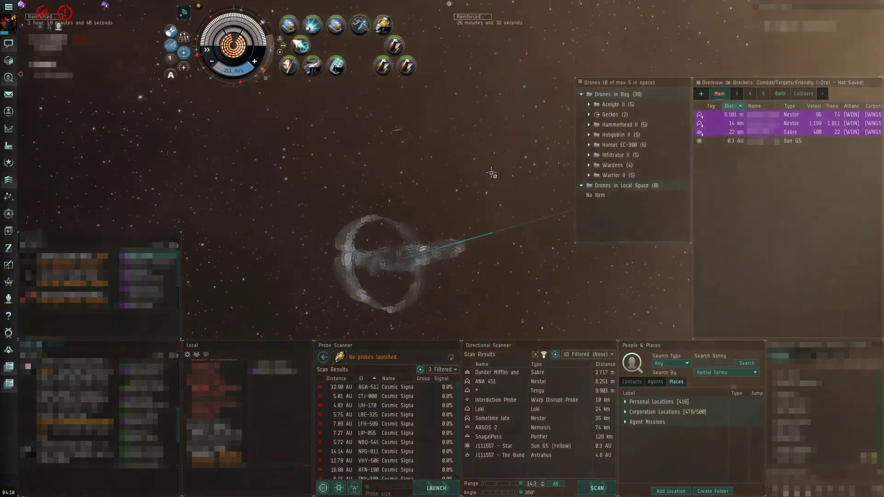